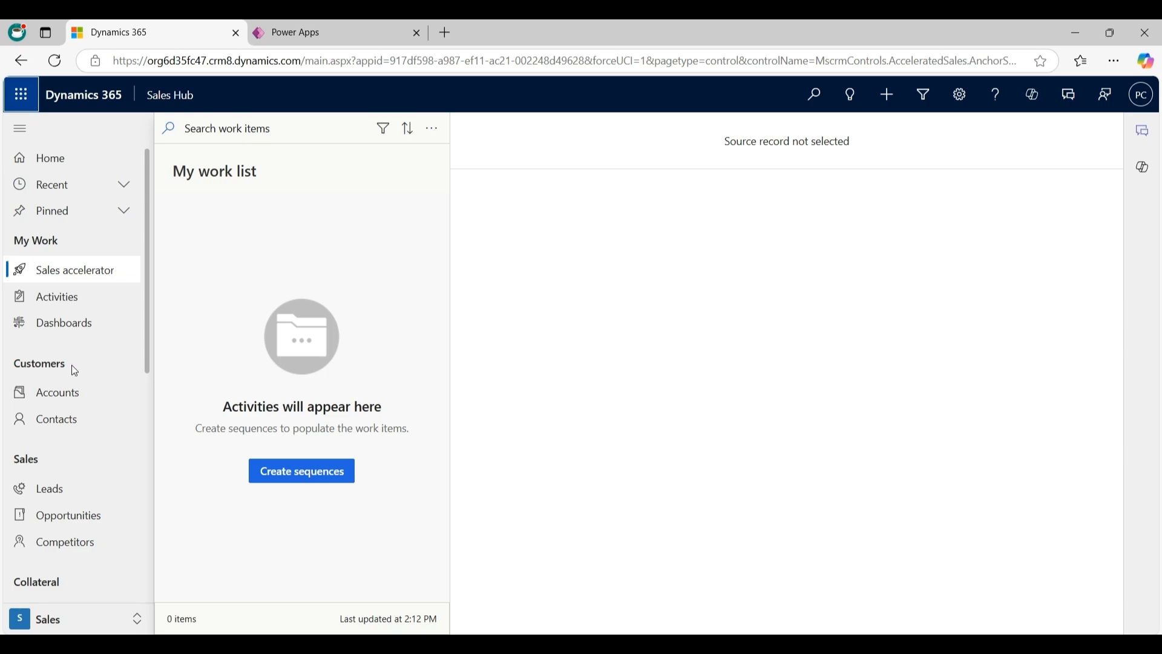
Step: Open the Alpine Ski House record from the My Active Accounts list in Sales Hub
{"action": "left_click", "coordinate": [39, 398]}
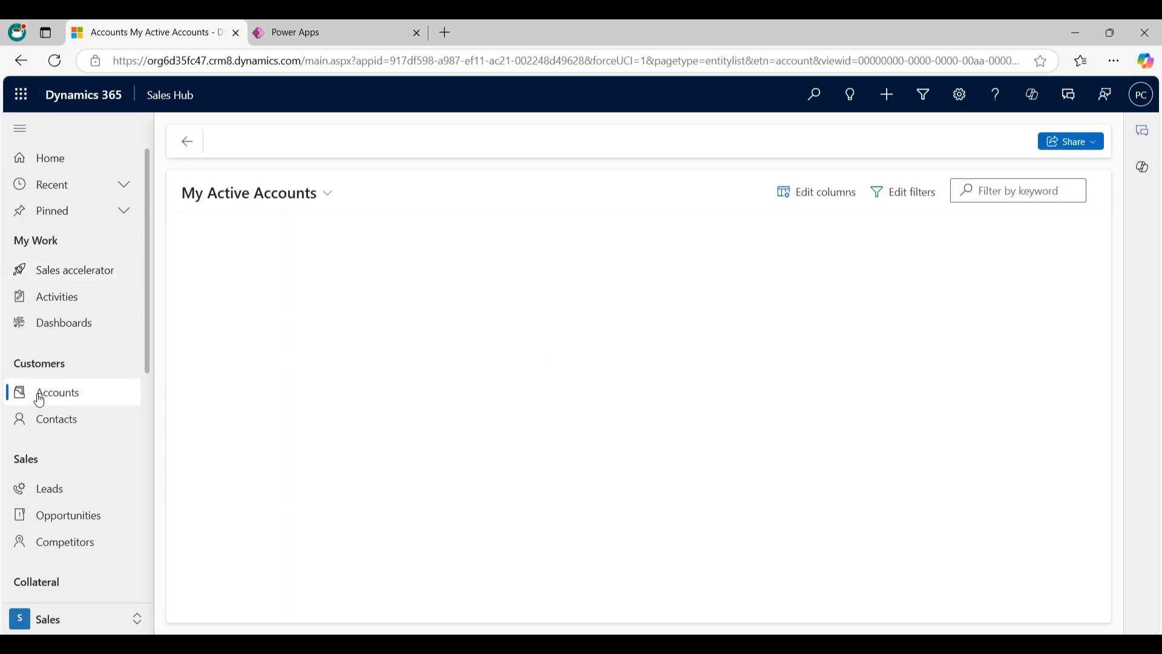
{"action": "left_click", "coordinate": [289, 264]}
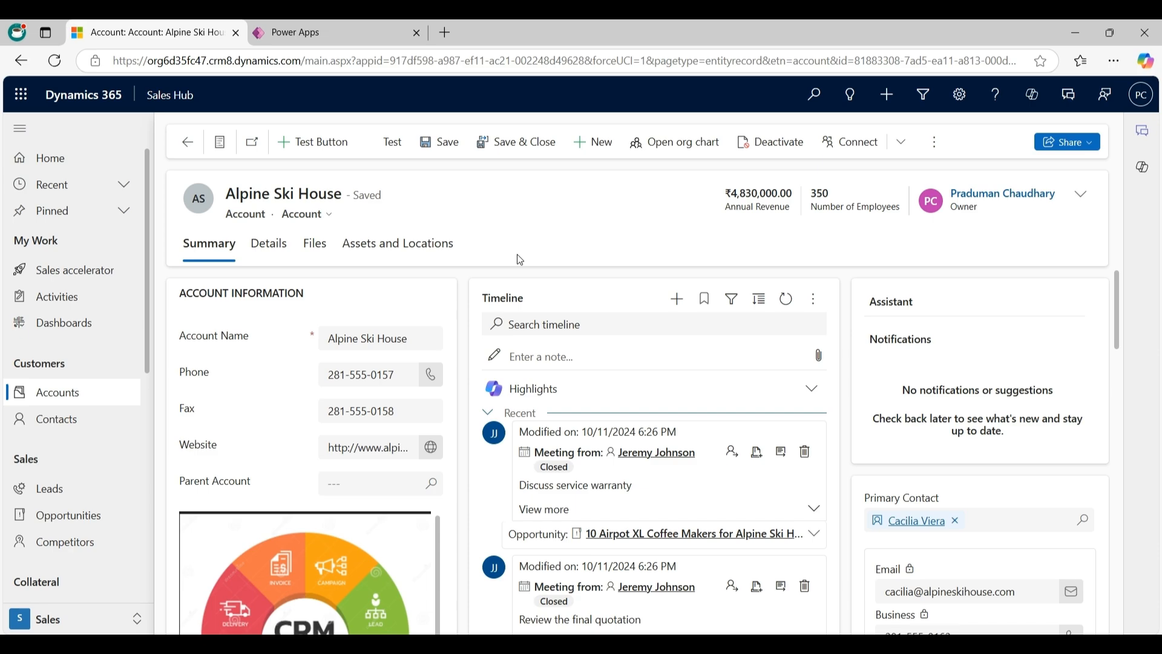
Step: From the All apps list, open Sales Hub for editing in a new browser tab
{"action": "left_click", "coordinate": [329, 33]}
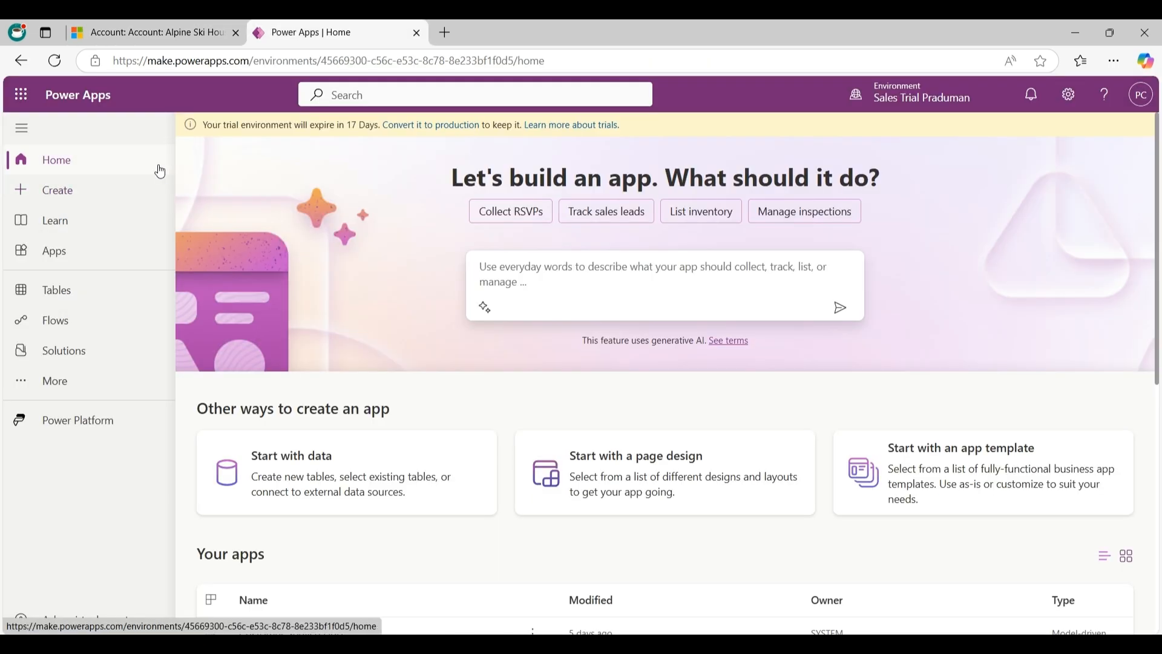
{"action": "left_click", "coordinate": [66, 261]}
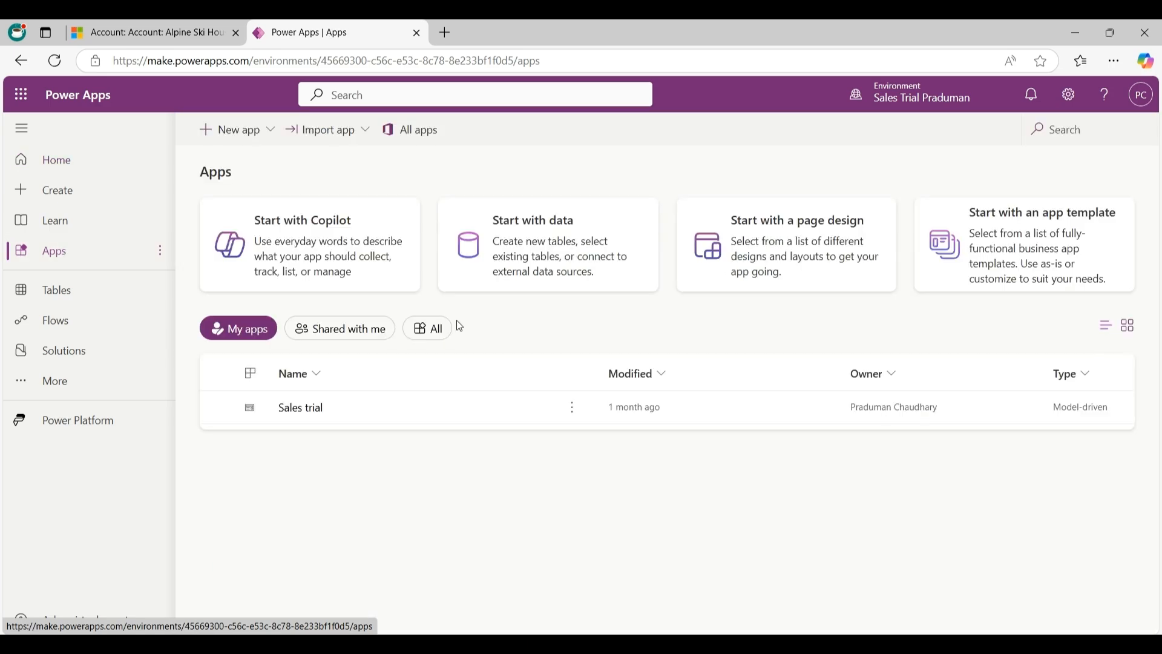
{"action": "left_click", "coordinate": [436, 334]}
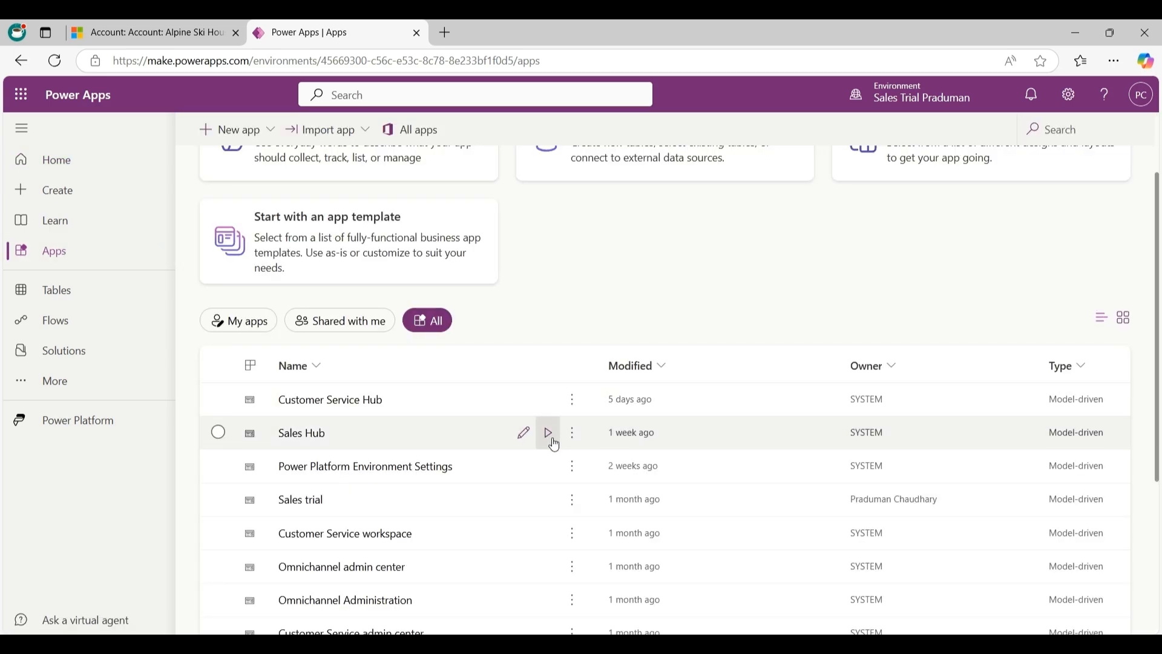
{"action": "left_click", "coordinate": [572, 432]}
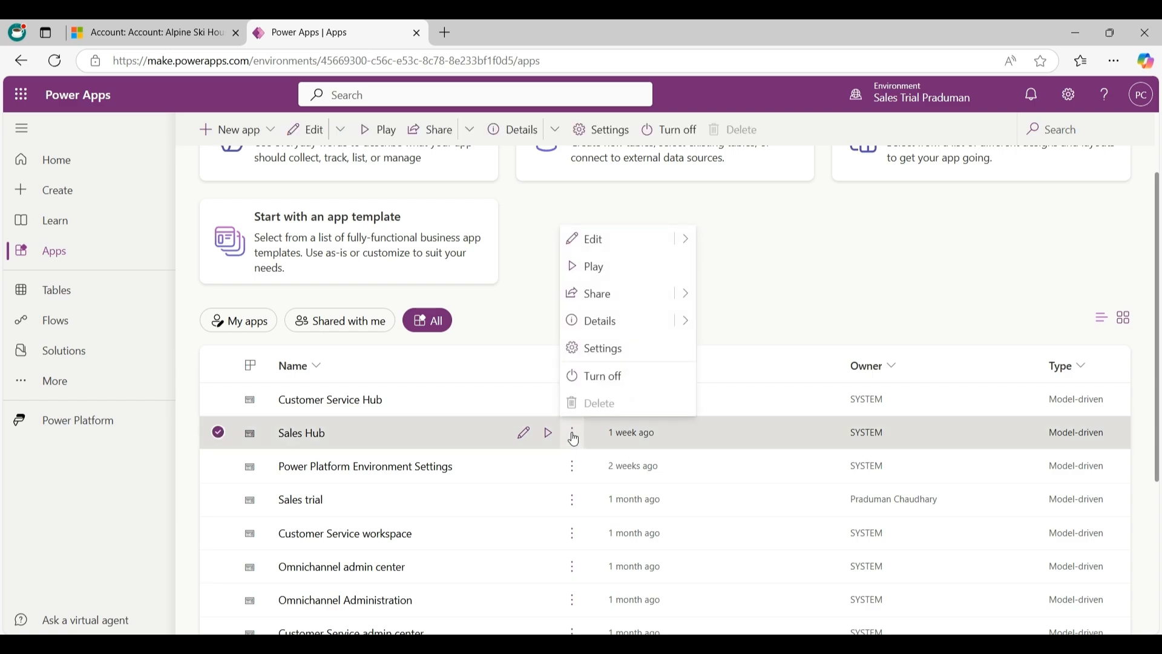
{"action": "mouse_move", "coordinate": [686, 239]}
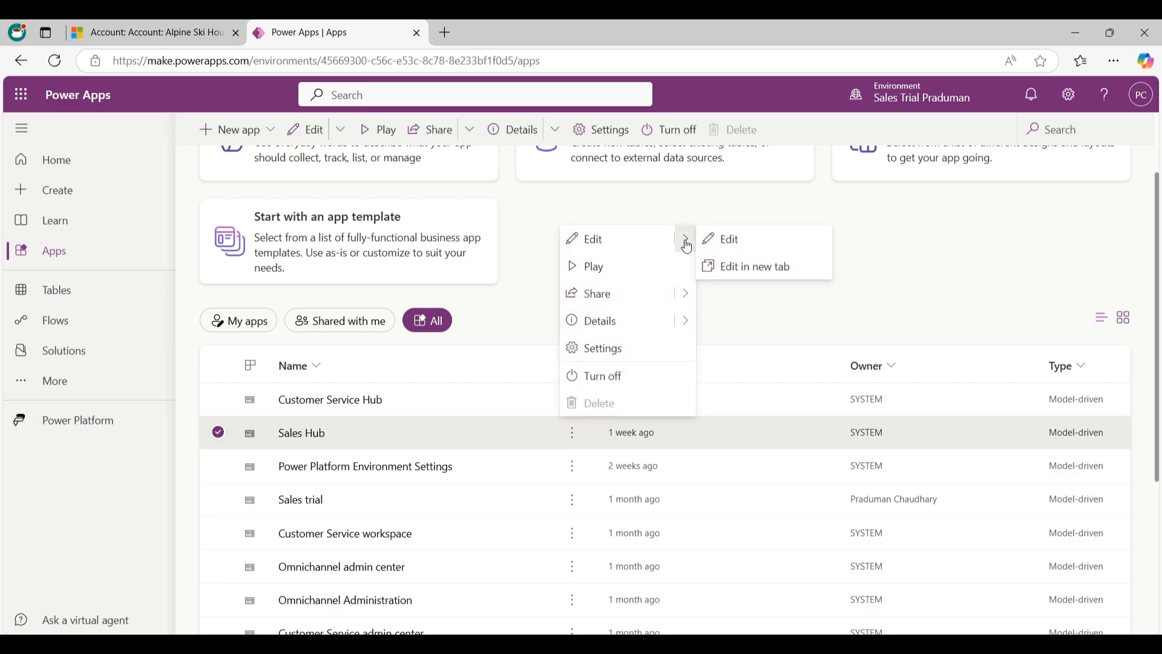
{"action": "left_click", "coordinate": [750, 269]}
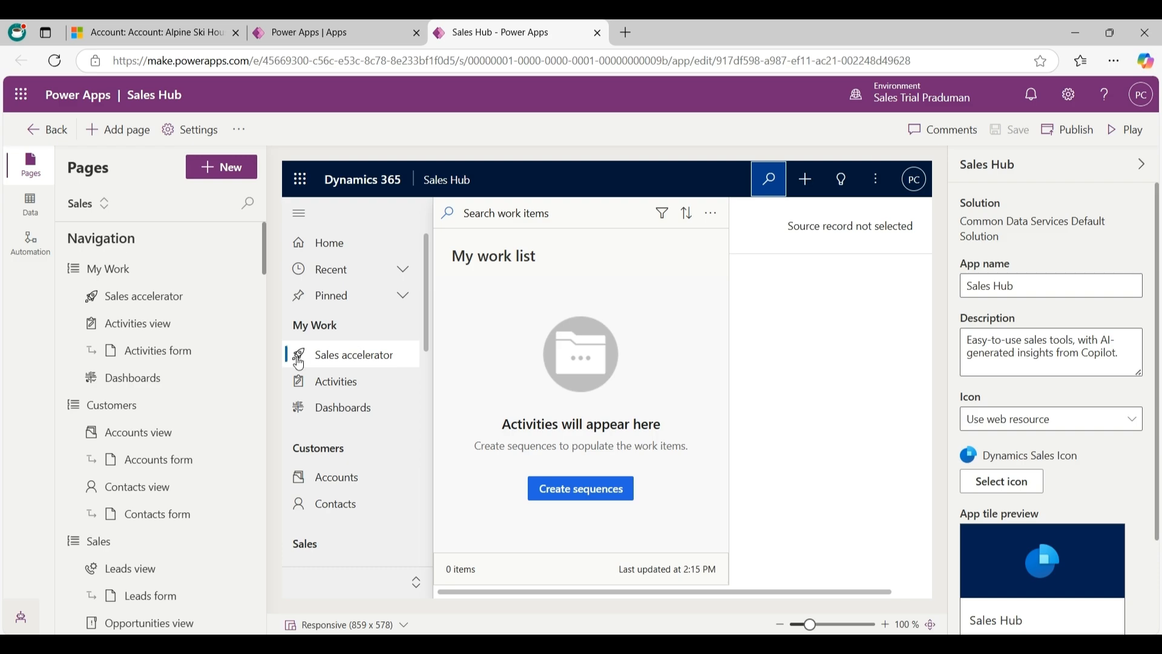
{"action": "mouse_move", "coordinate": [138, 433]}
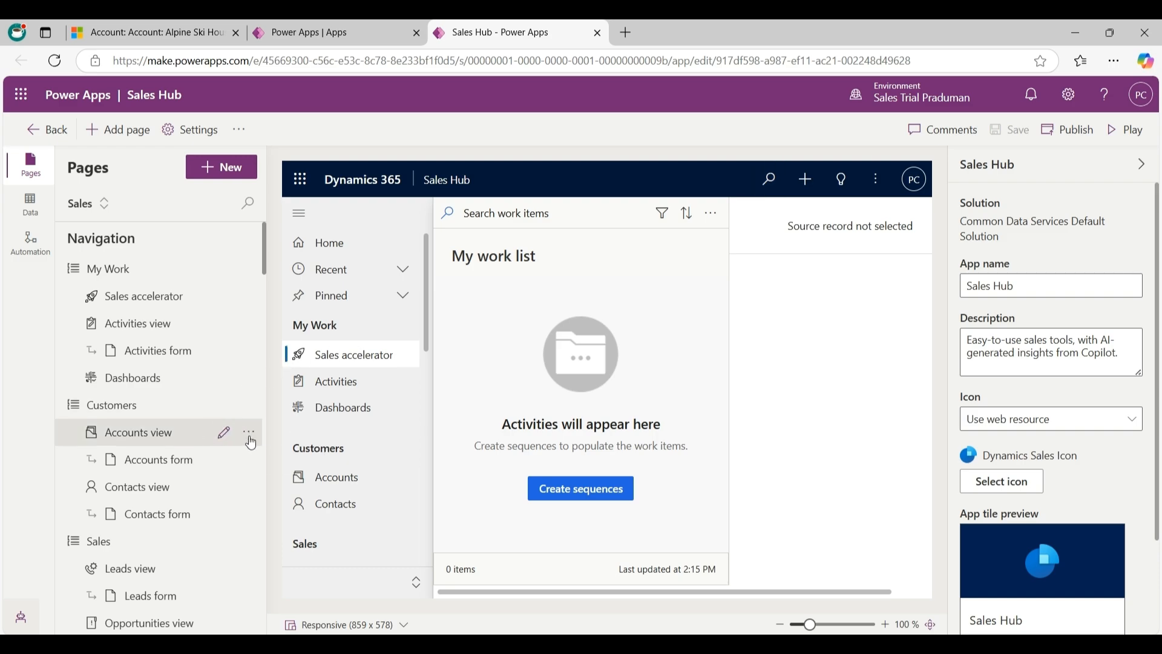
Step: Edit the Accounts main form command bar from the Accounts page actions
{"action": "left_click", "coordinate": [249, 434]}
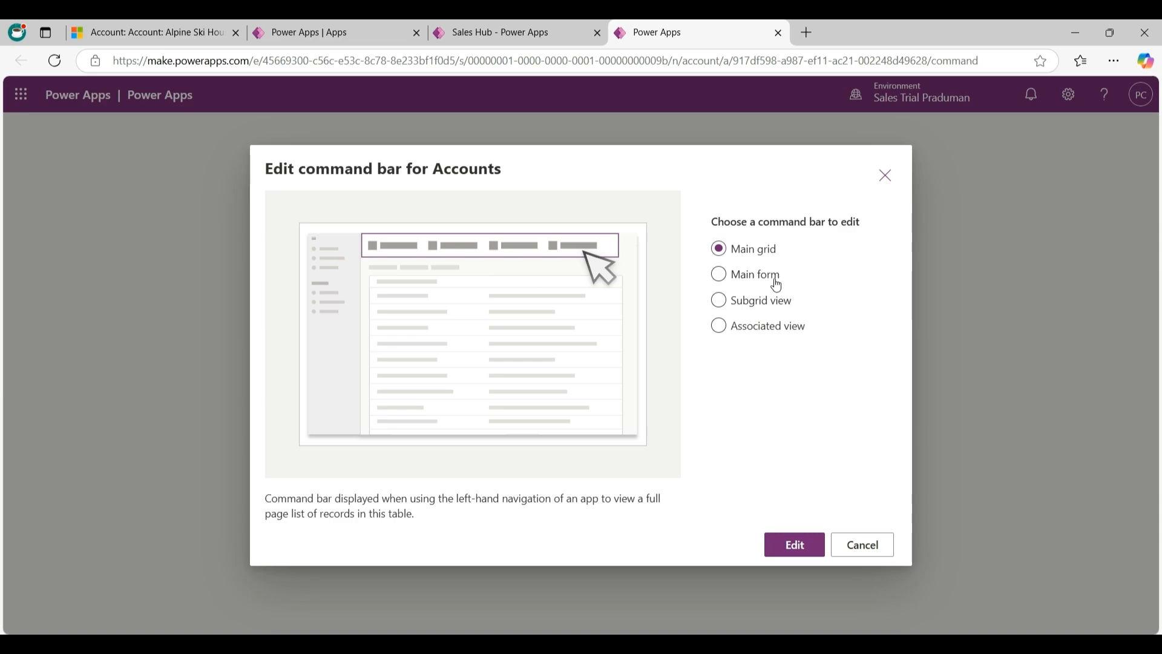
{"action": "left_click", "coordinate": [719, 275]}
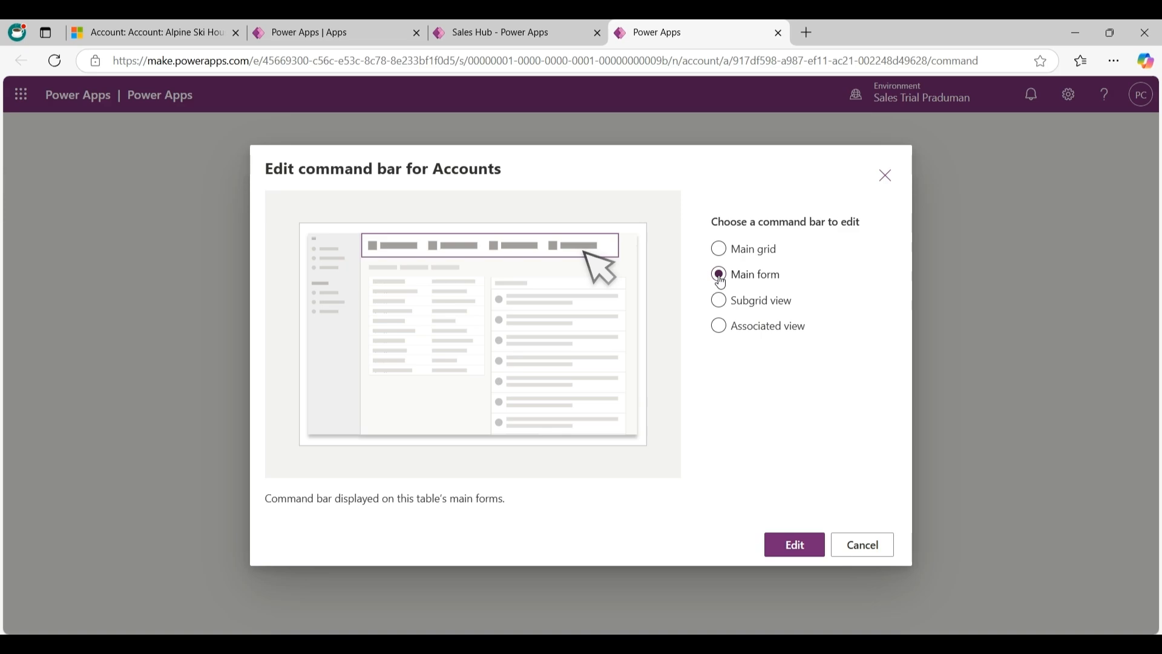
{"action": "left_click", "coordinate": [795, 545]}
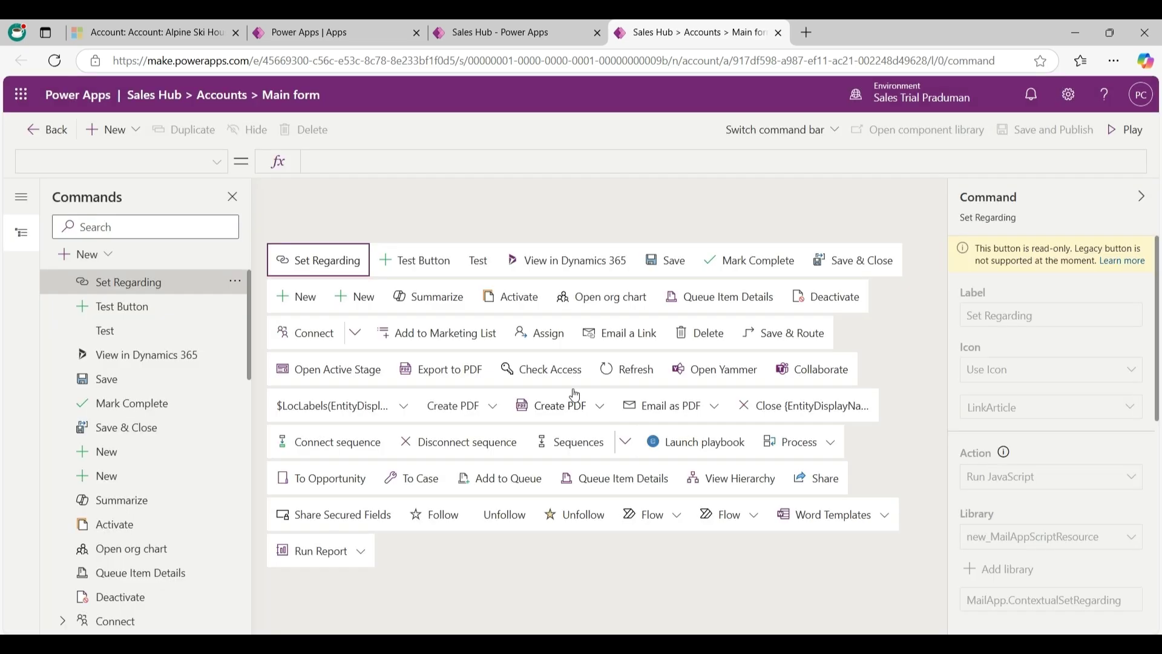
Step: Hide the Test Button command via its actions menu in the Commands tree
{"action": "left_click", "coordinate": [423, 261]}
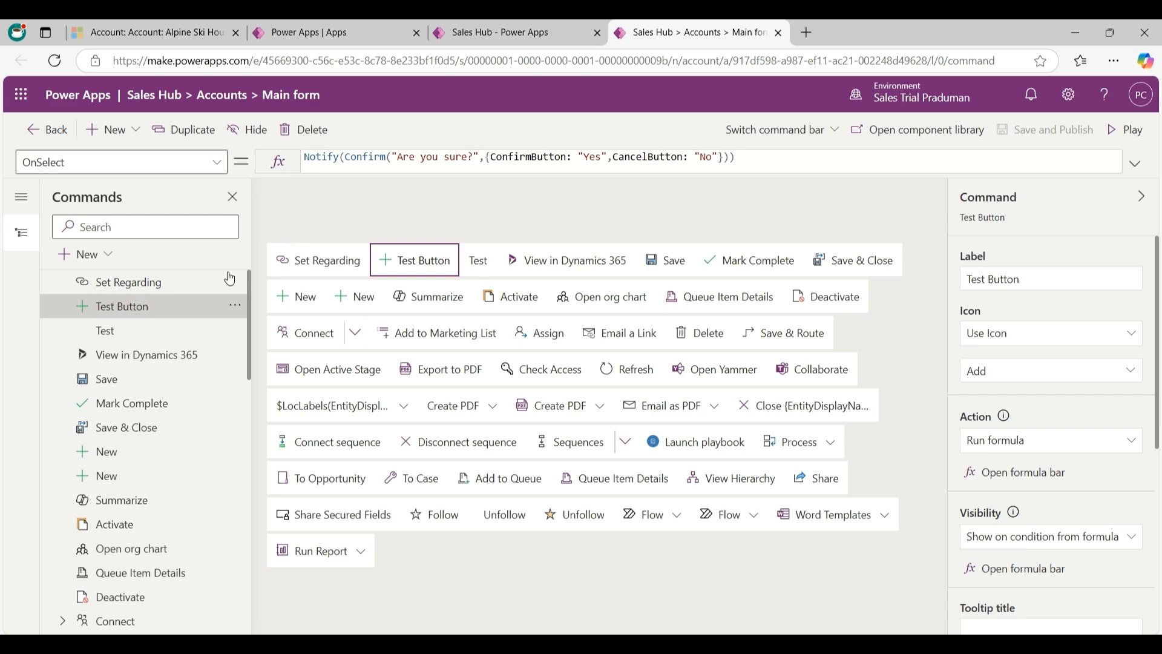
{"action": "left_click", "coordinate": [234, 309]}
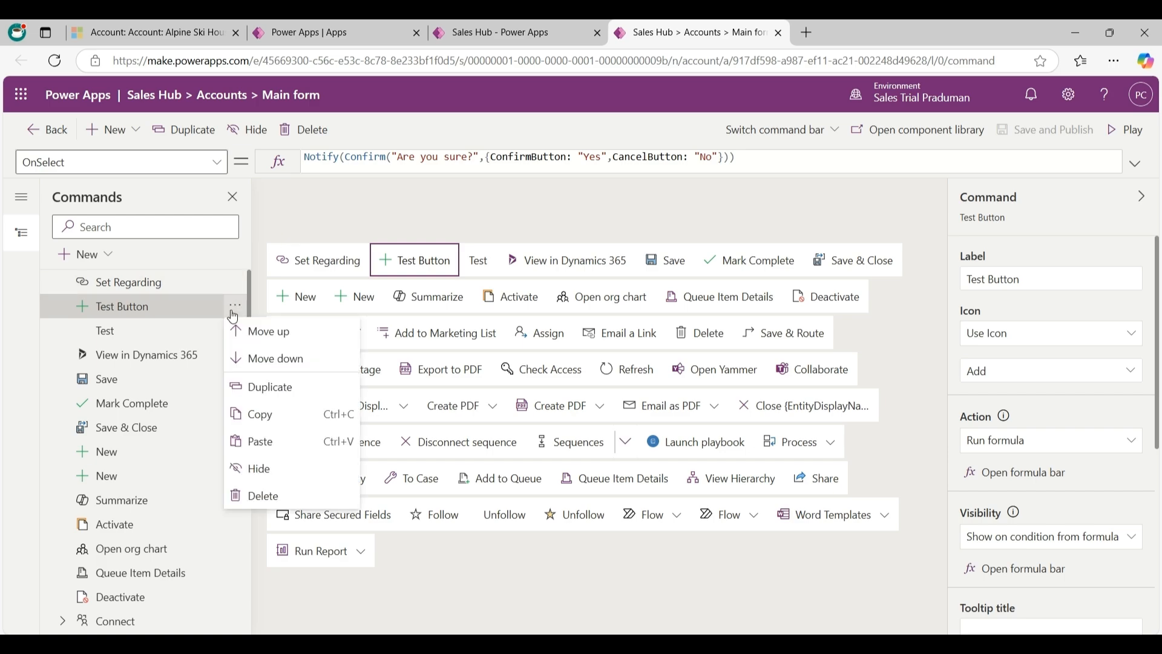
{"action": "left_click", "coordinate": [259, 469]}
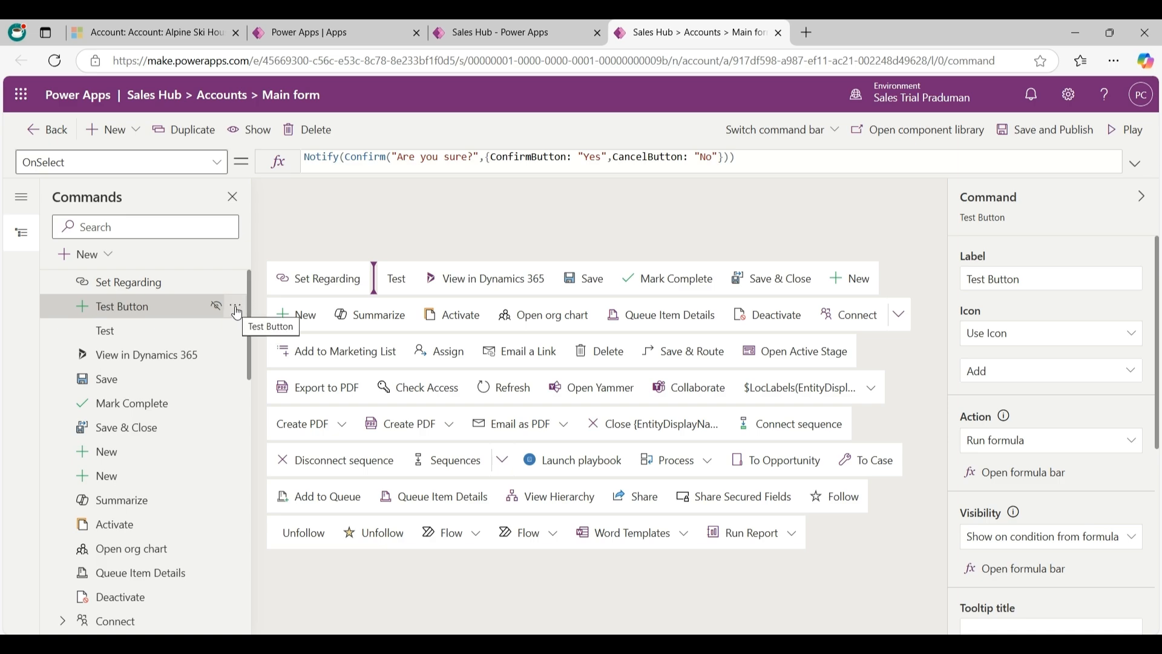
{"action": "left_click", "coordinate": [235, 309]}
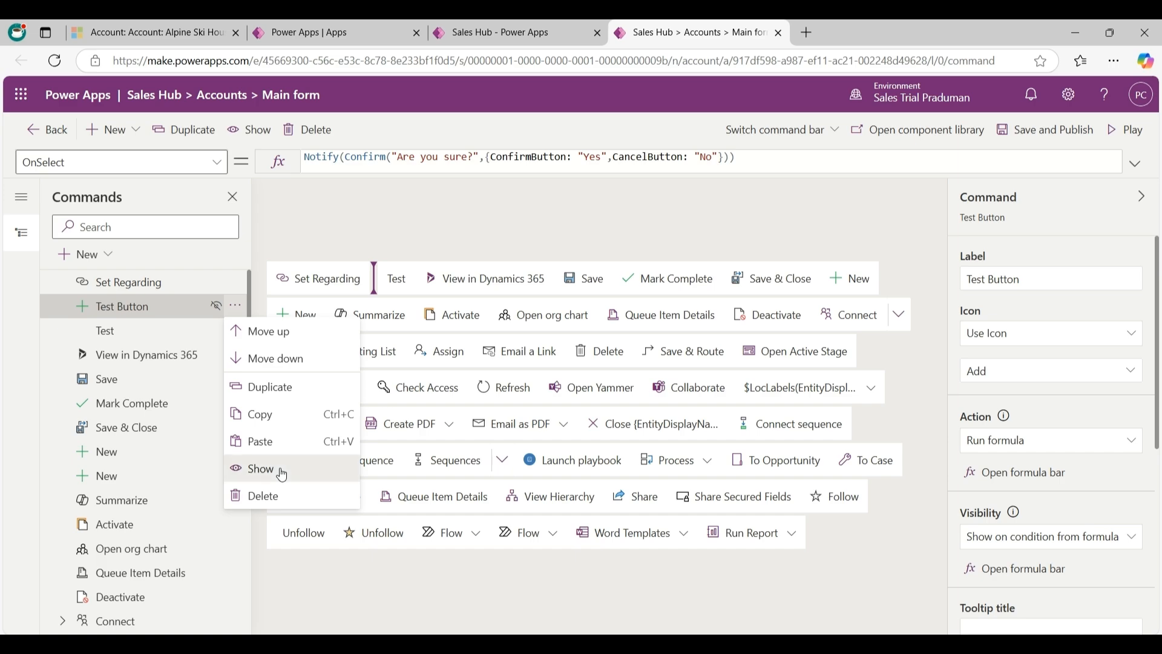
Step: Show the Test Button again, then review and dismiss the Save command's actions
{"action": "left_click", "coordinate": [261, 469]}
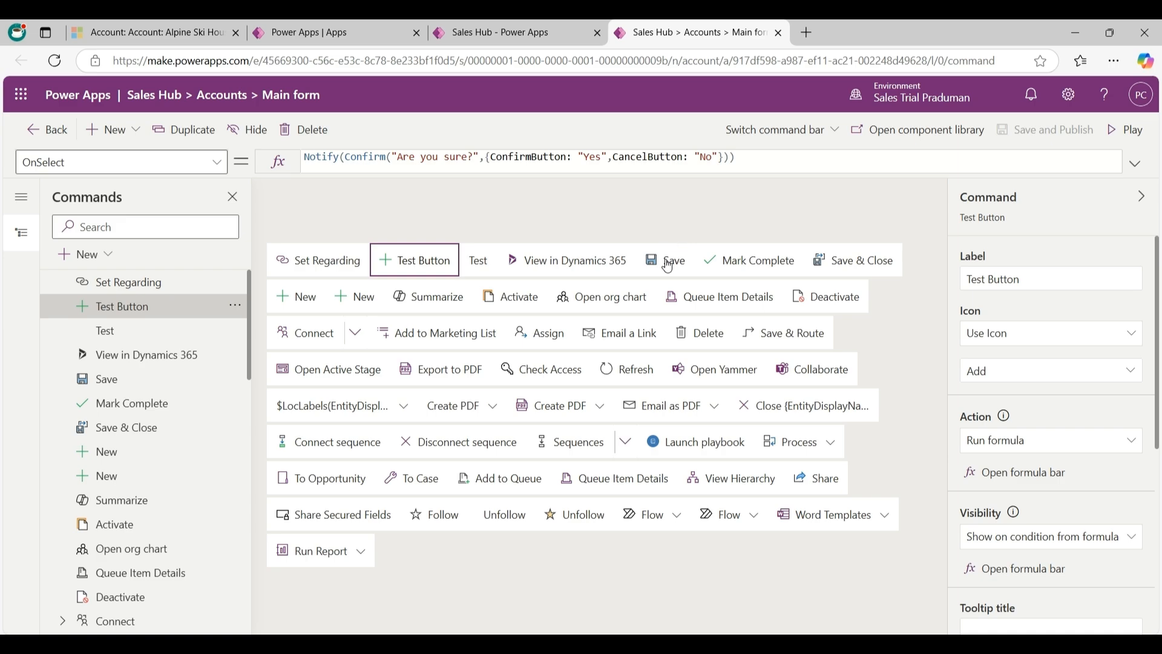
{"action": "left_click", "coordinate": [667, 263]}
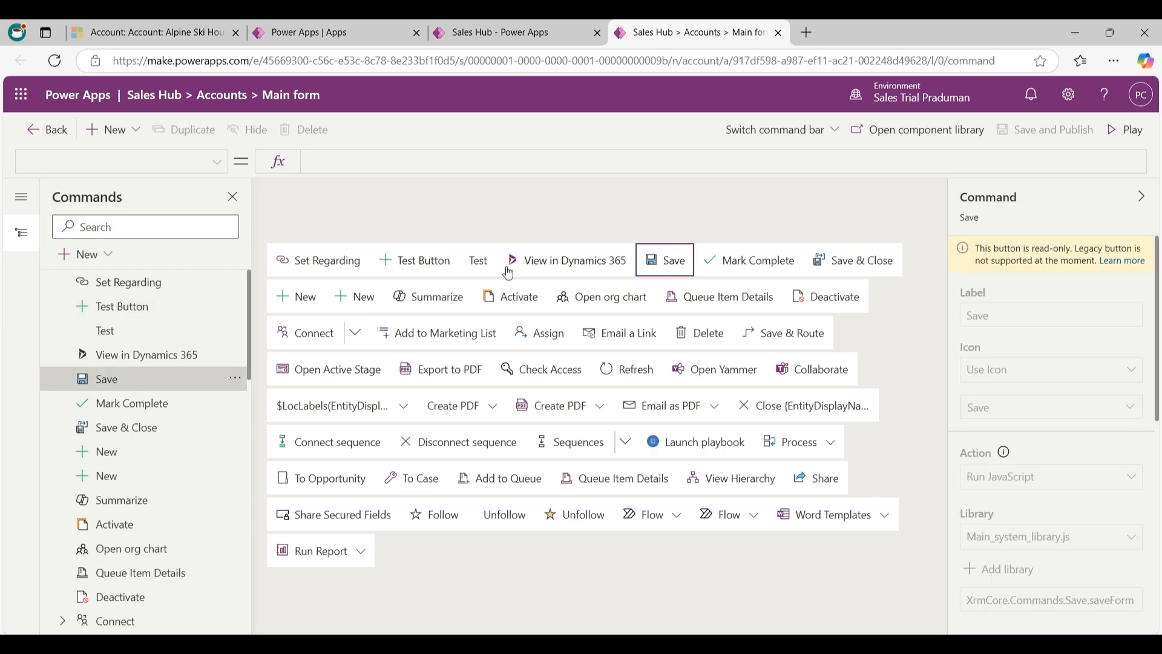
{"action": "left_click", "coordinate": [231, 379]}
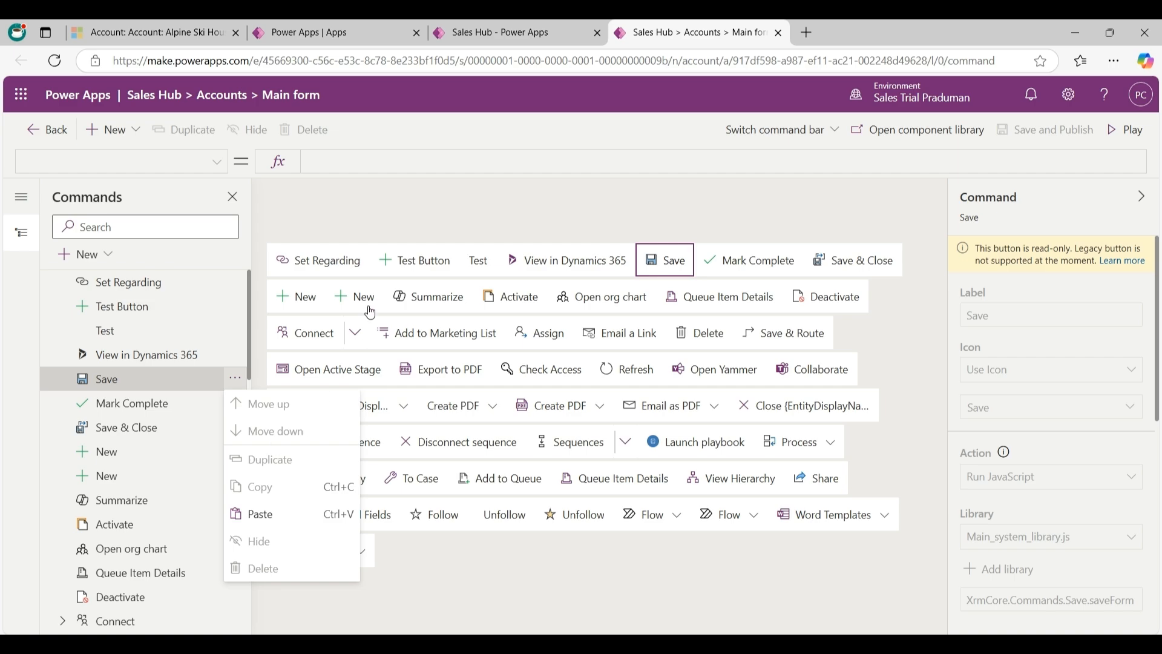
{"action": "left_click", "coordinate": [497, 208]}
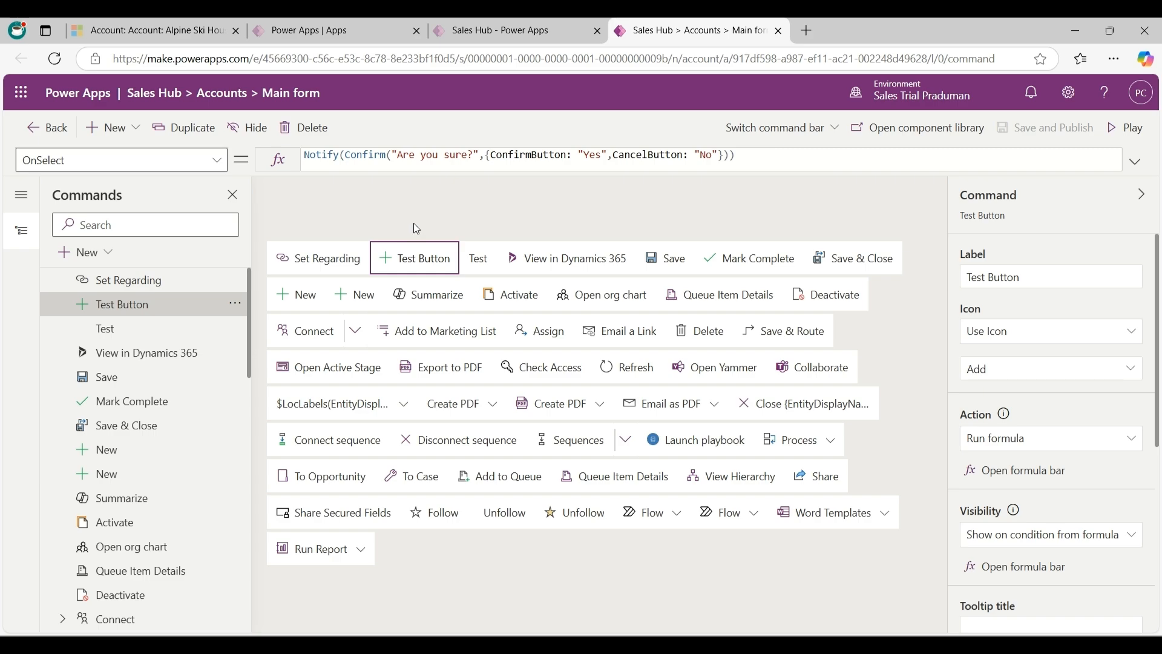
Step: Hide the Test Button from the toolbar and save and publish the command bar
{"action": "left_click", "coordinate": [250, 132]}
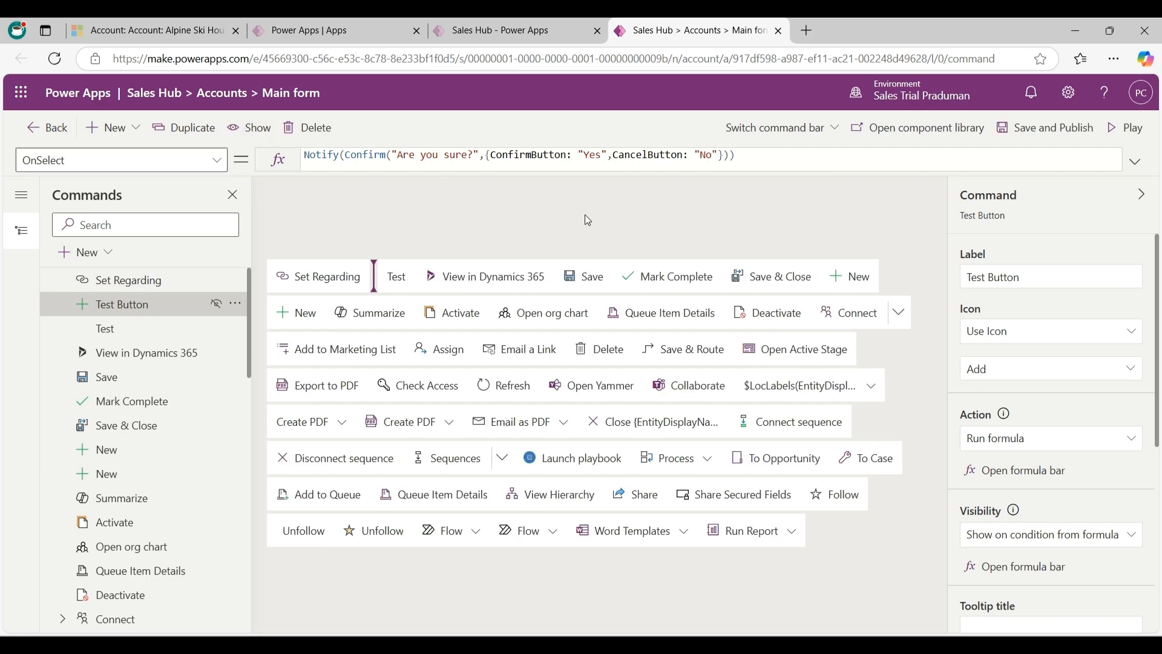
{"action": "left_click", "coordinate": [1048, 128]}
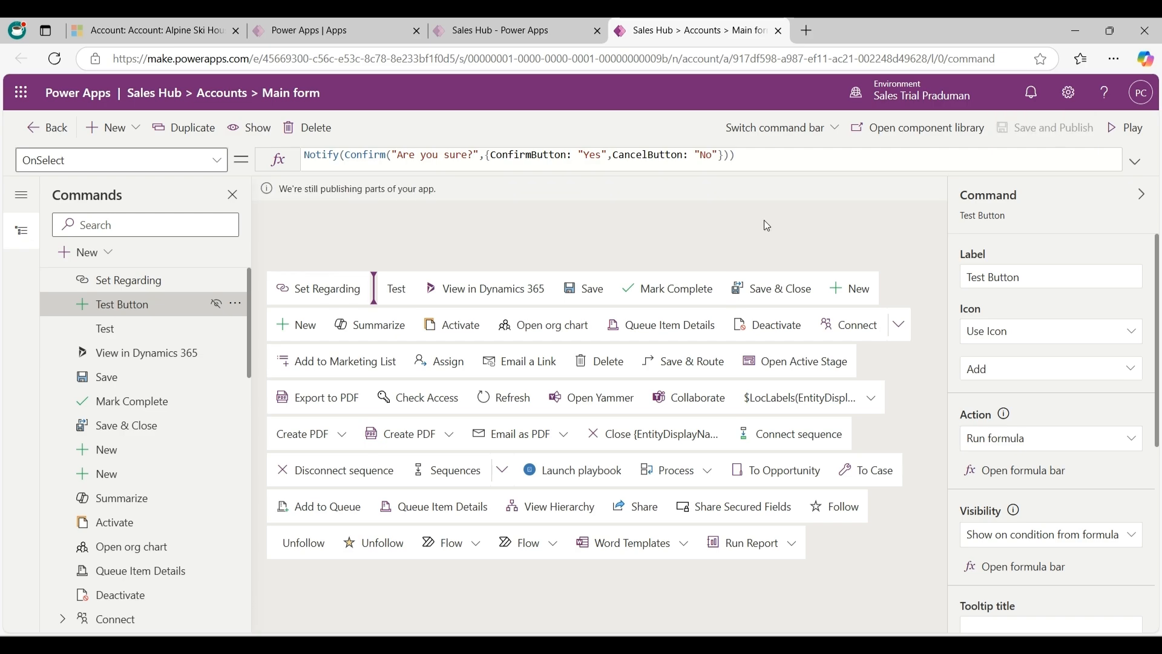